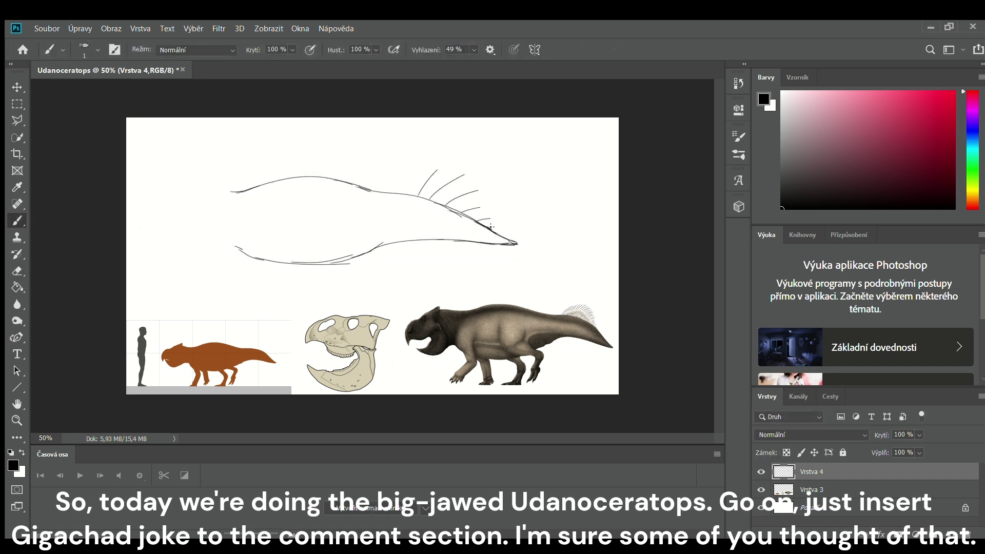
Shift the body sketch to the right.
key(ctrl+t)
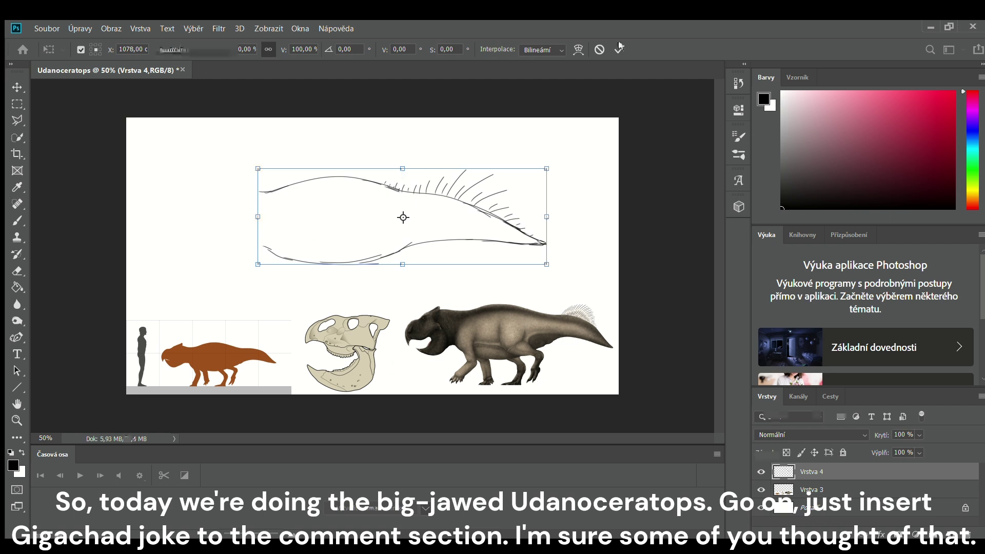
drag(403, 218, 431, 218)
key(Return)
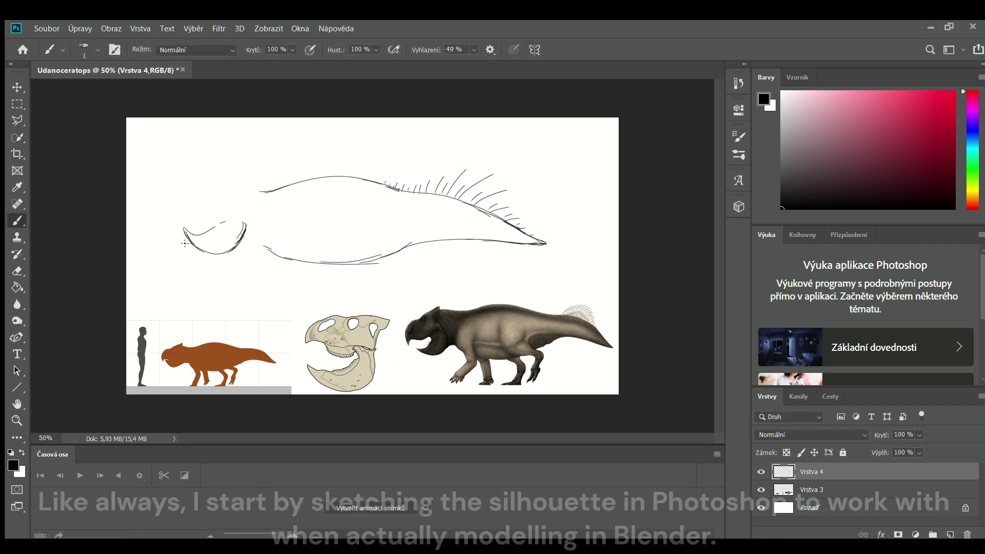
Draw the curved jaw line and a front leg line, then lasso the leg to reangle it.
drag(227, 221, 186, 242)
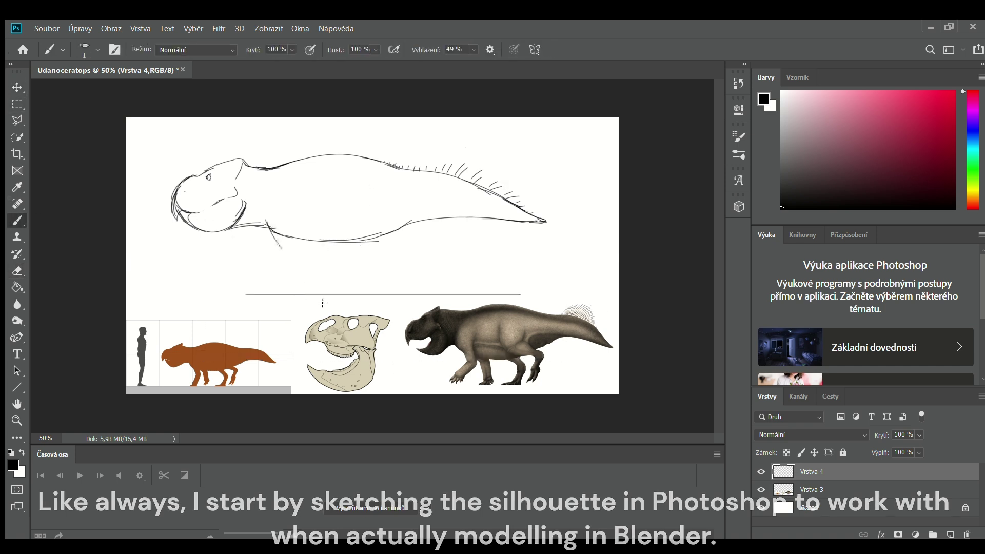
drag(268, 222, 285, 251)
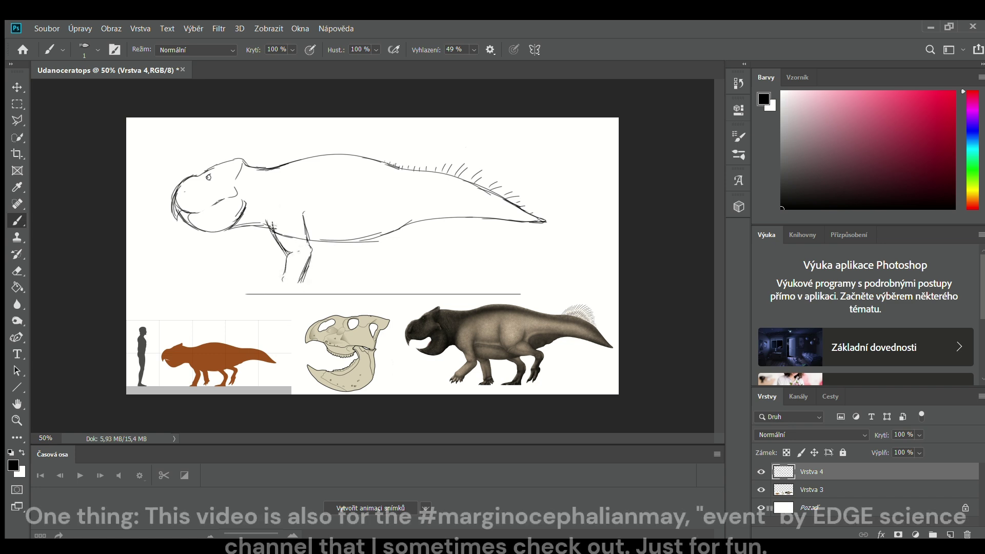
key(e)
click(265, 237)
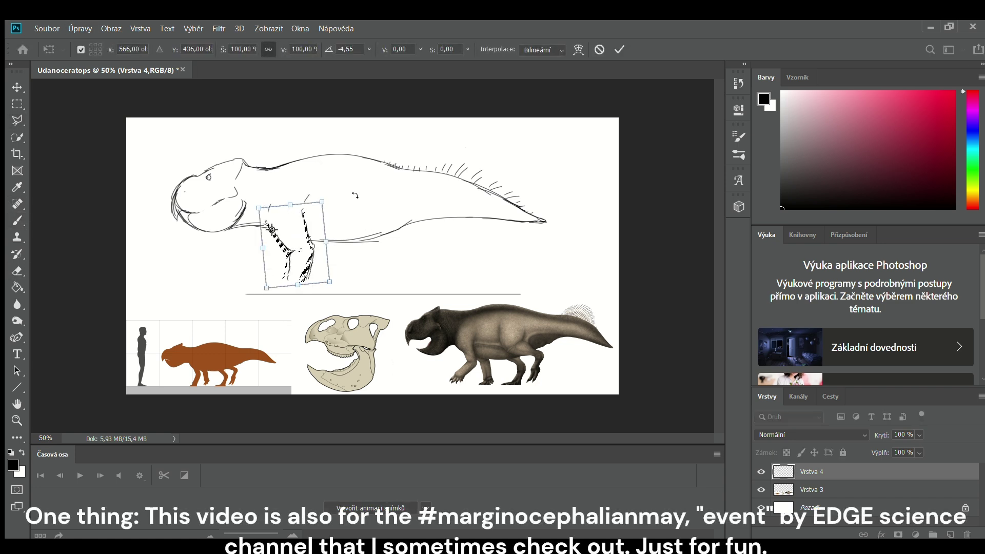
key(m)
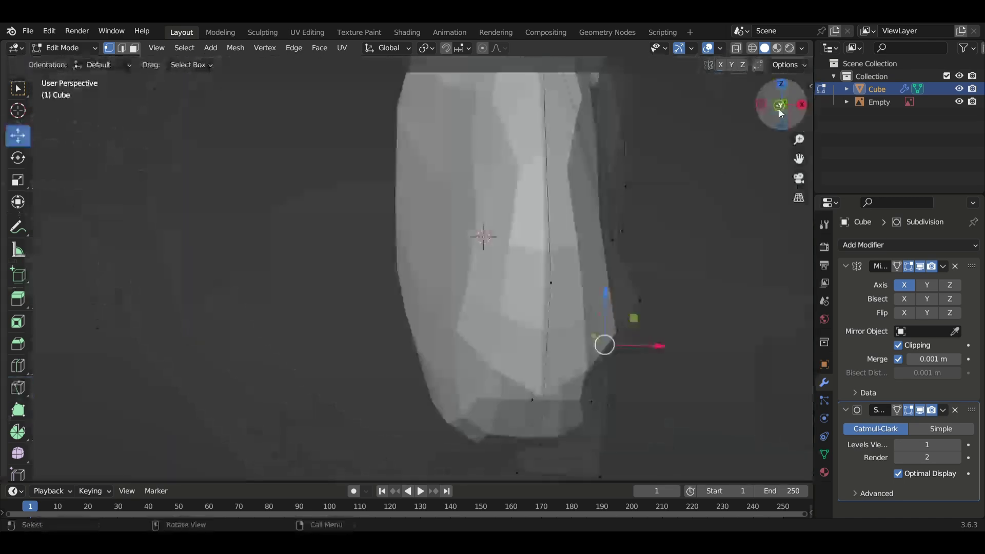
Check the head mesh from the front and side views over the references.
click(780, 107)
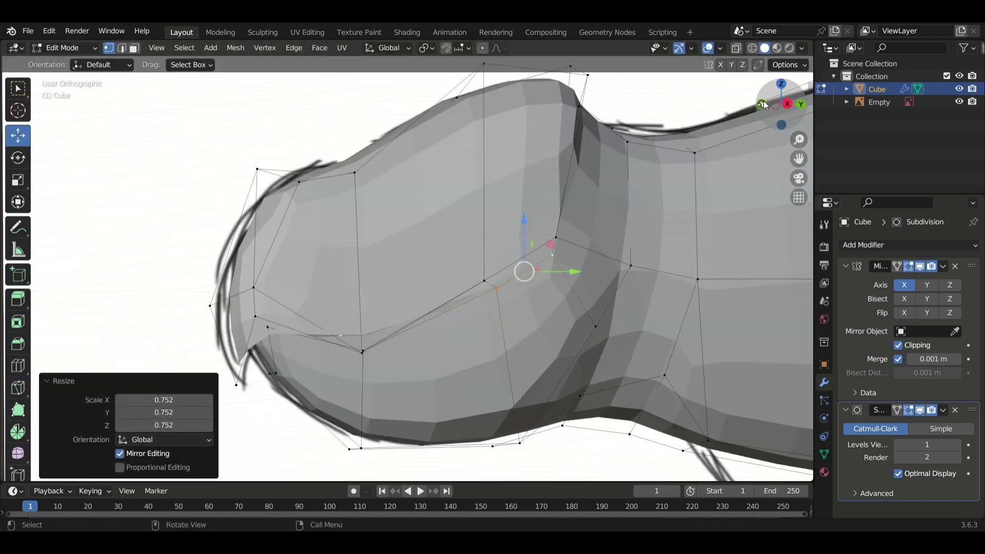
click(763, 104)
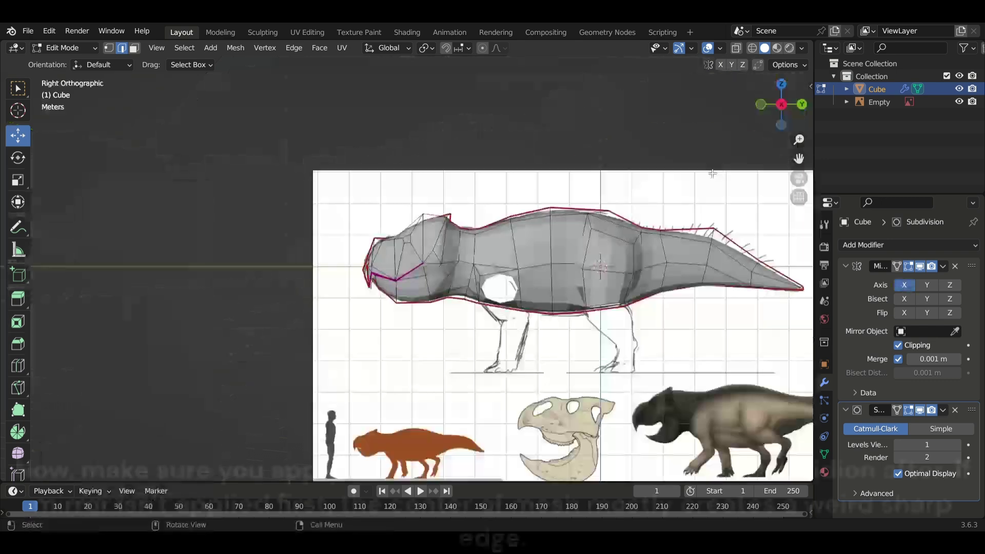
Compare the body blockout with the sketch from the left, right and perspective views.
scroll(712, 174, down, 3)
middle_drag(712, 174, 716, 199)
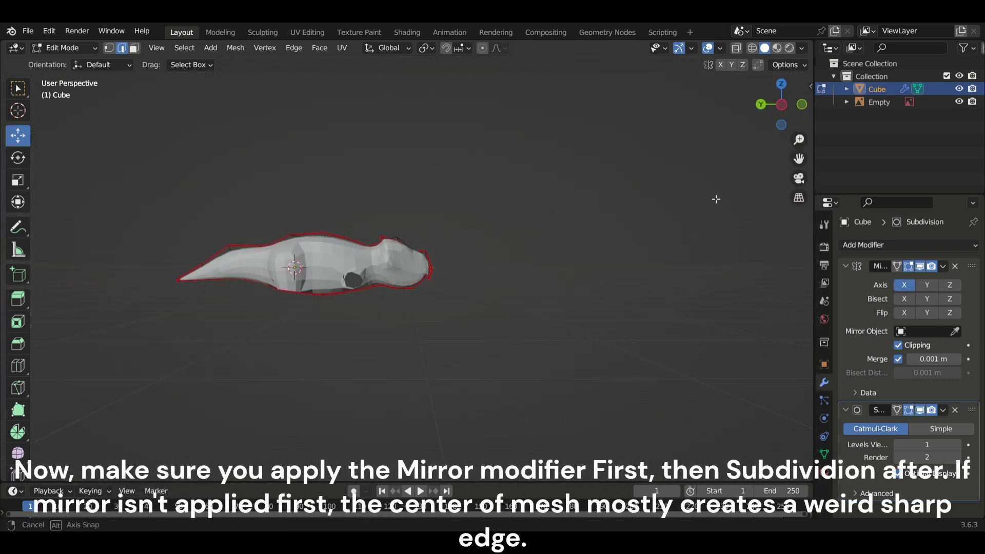
click(782, 103)
scroll(662, 228, up, 4)
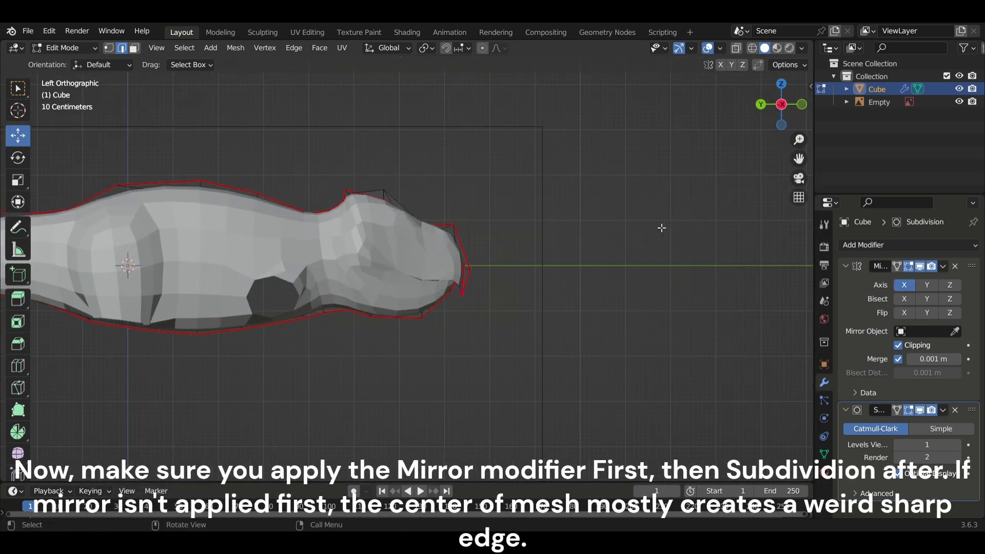
mouse_move(662, 227)
middle_down()
mouse_move(509, 236)
mouse_move(419, 202)
middle_up()
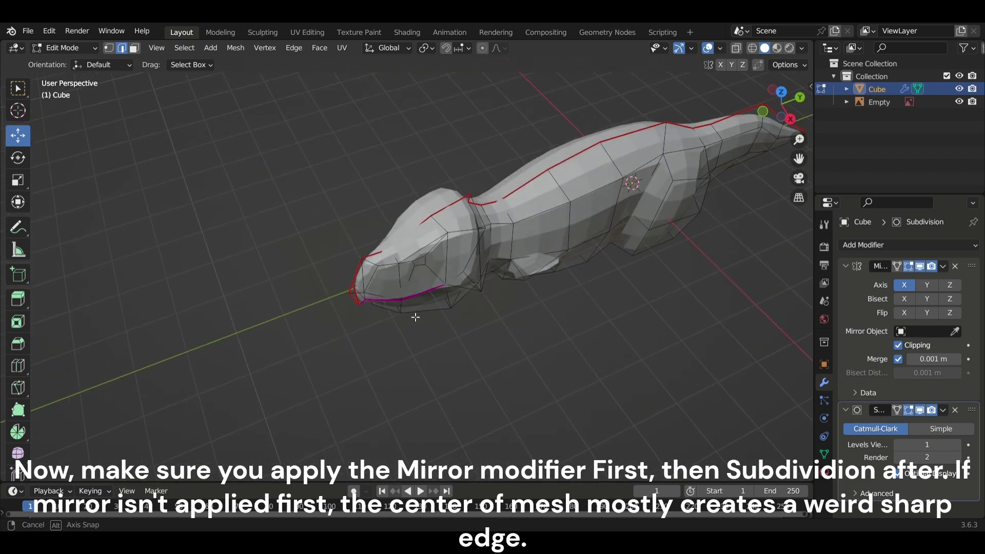
middle_drag(419, 201, 424, 242)
click(790, 109)
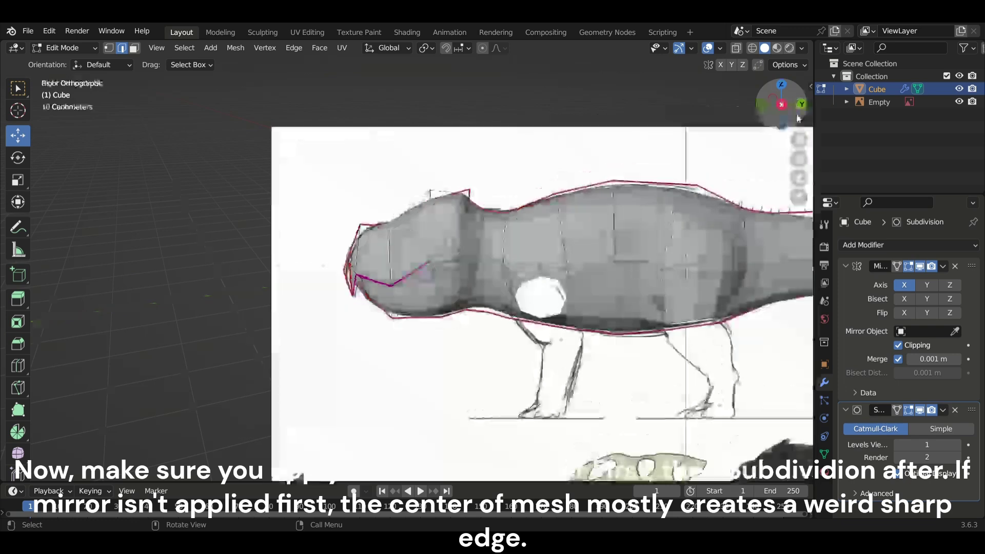
Switch to Object Mode and view the whole body in perspective.
click(88, 62)
scroll(146, 166, down, 2)
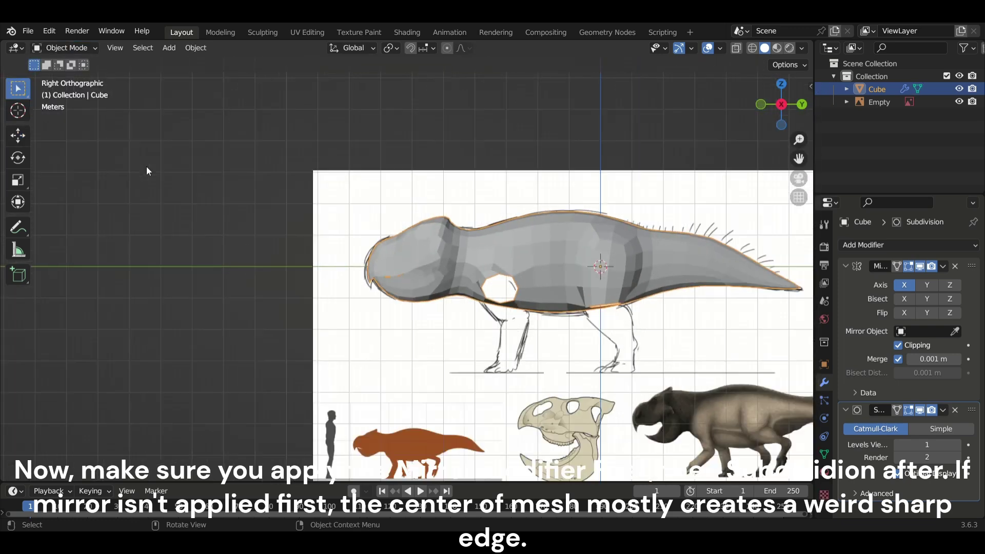
scroll(146, 166, down, 2)
mouse_move(146, 166)
middle_down()
mouse_move(252, 272)
mouse_move(432, 261)
mouse_move(447, 324)
mouse_move(233, 270)
mouse_move(840, 272)
middle_up()
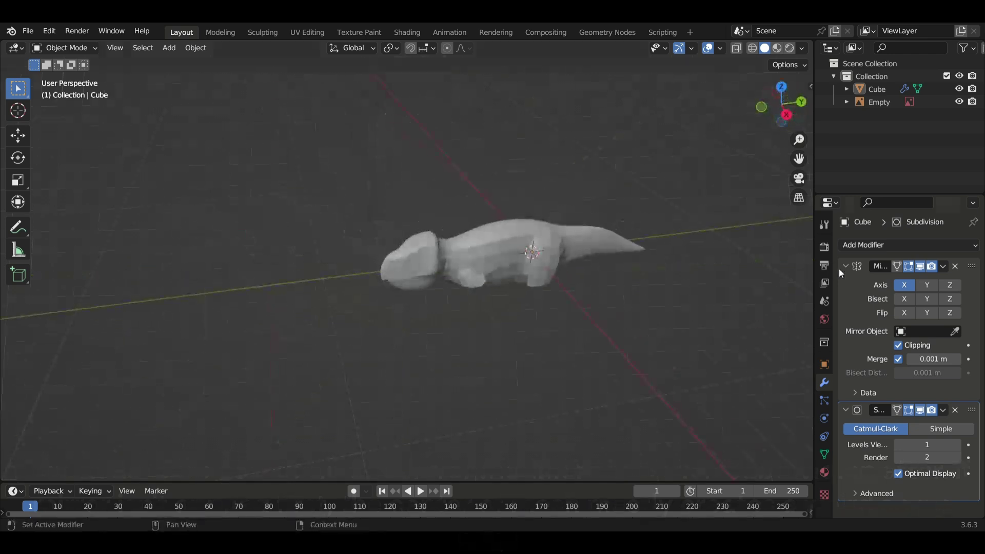
Apply the Mirror modifier, then the Subdivision modifier, to the body mesh.
click(942, 268)
click(913, 282)
click(940, 268)
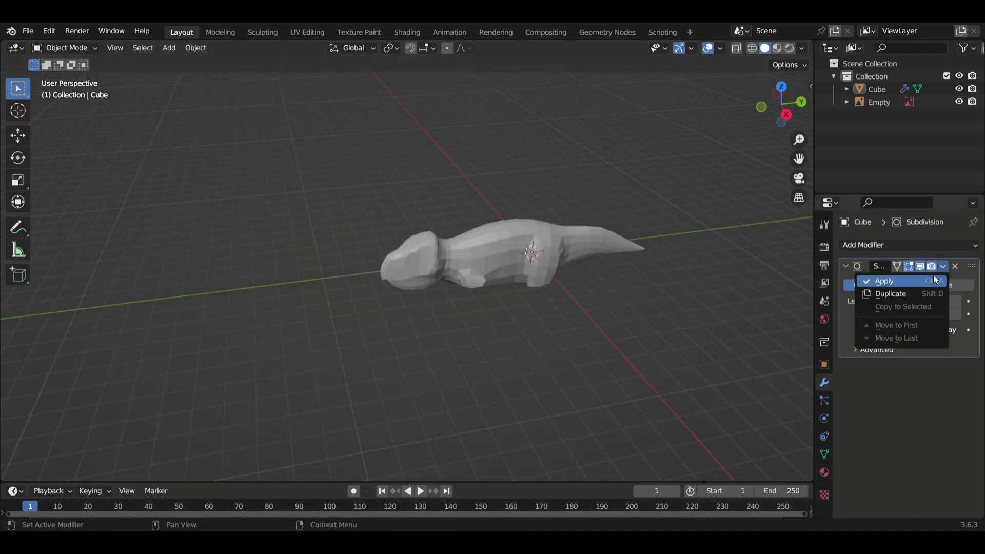
click(907, 282)
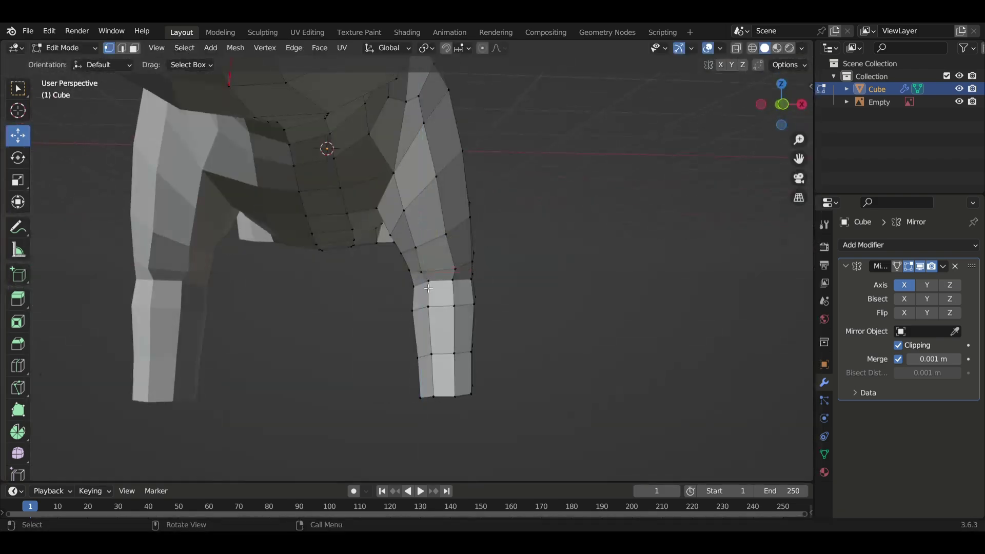
Orbit to view the whole creature from the side.
middle_drag(429, 289, 548, 313)
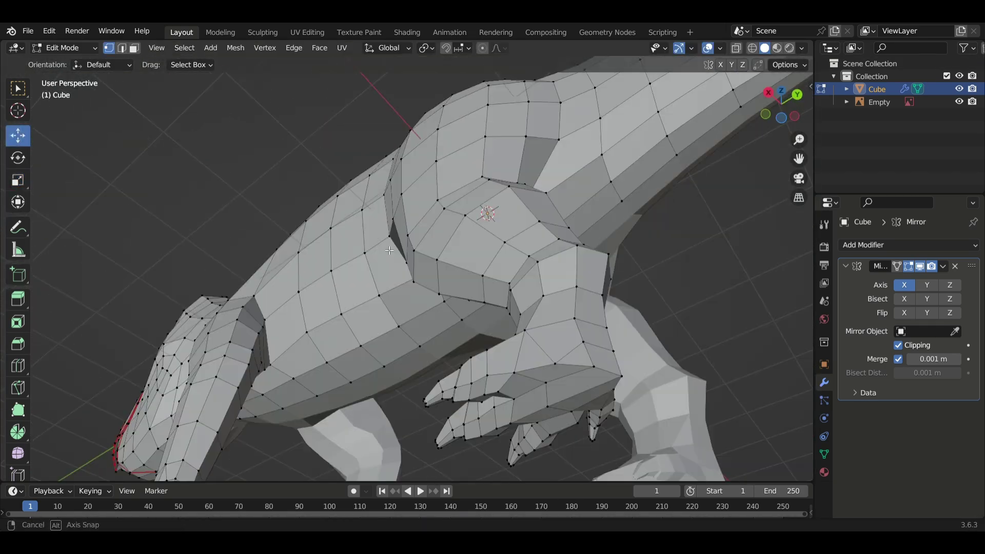
Orbit the view to look at the foot.
middle_drag(389, 251, 531, 301)
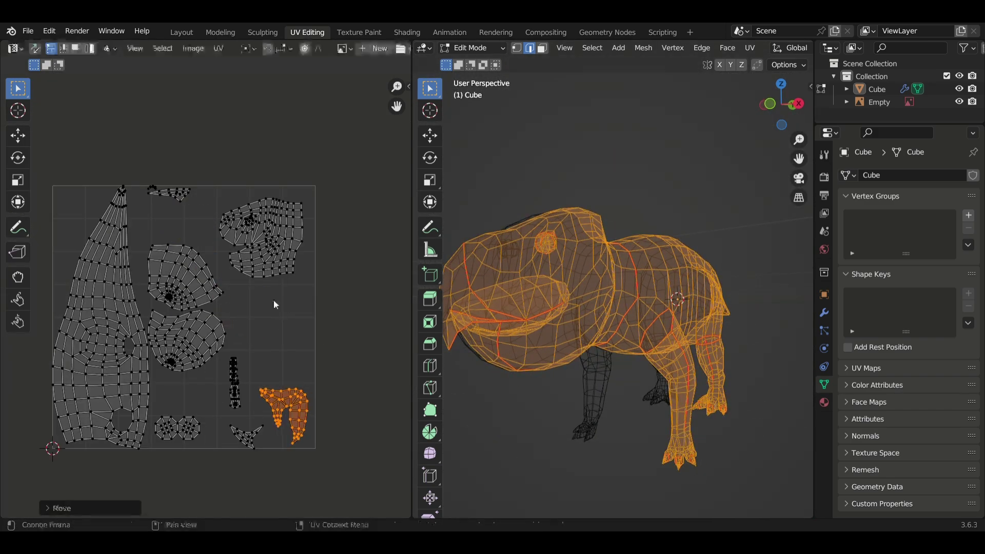
Box-select a group of UV islands.
drag(223, 353, 277, 411)
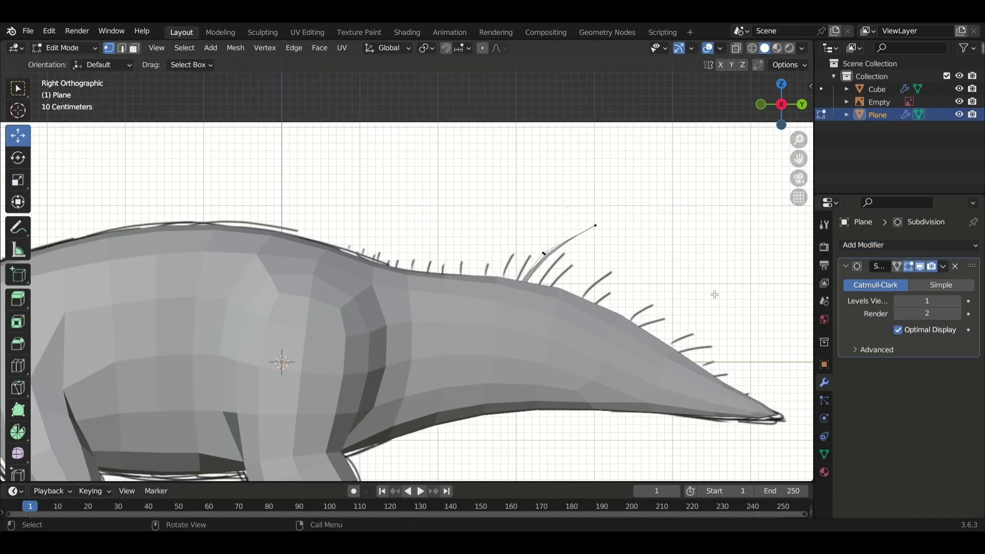
Merge the selected quill vertices and add an armature in the right side view.
key(m)
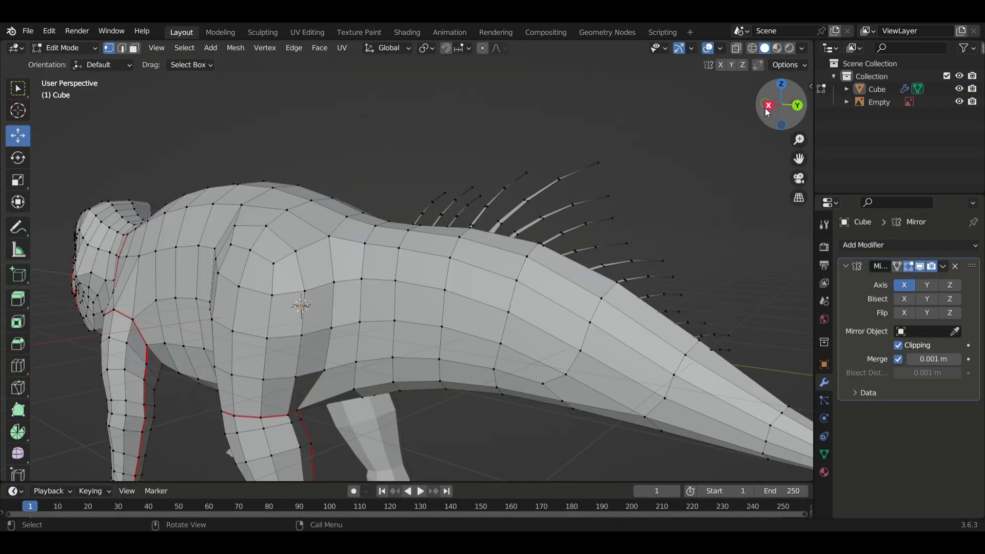
click(768, 112)
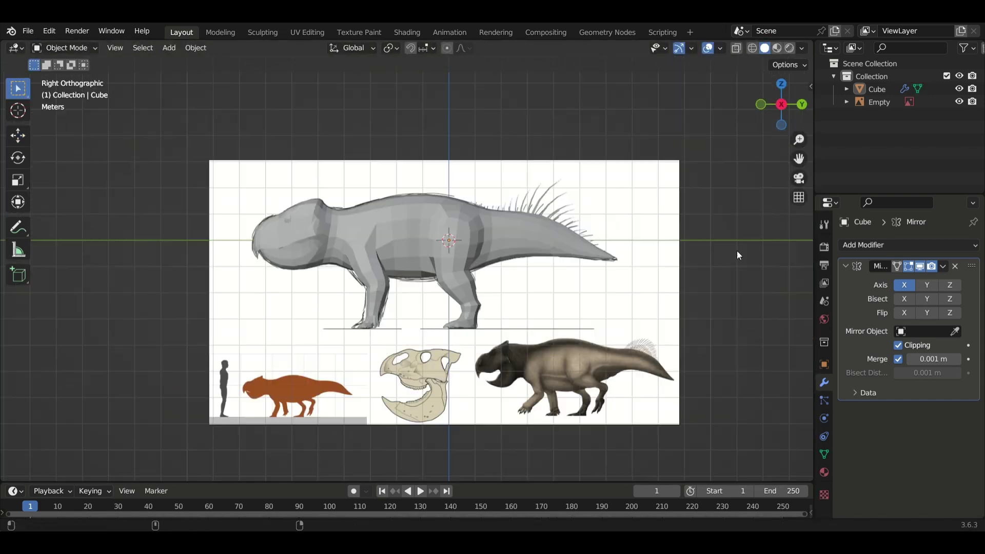
click(169, 48)
click(190, 158)
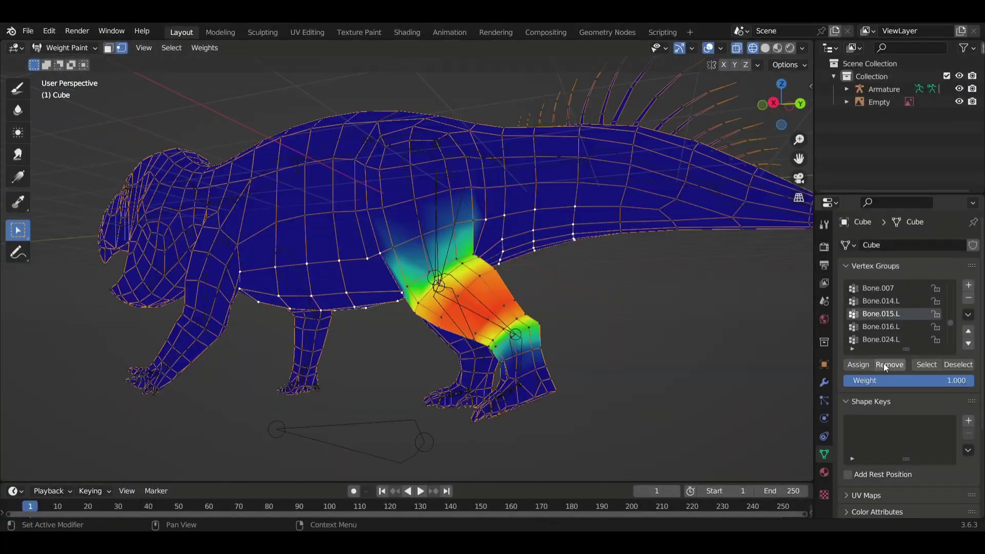
Inspect the lower leg bone's weights and another bone's weights around the body.
middle_drag(289, 130, 549, 263)
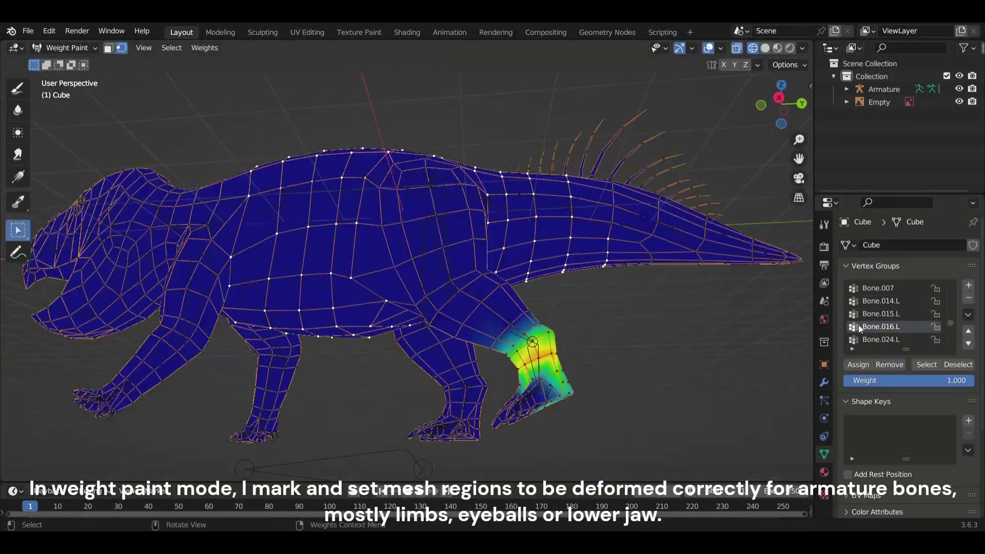
click(890, 302)
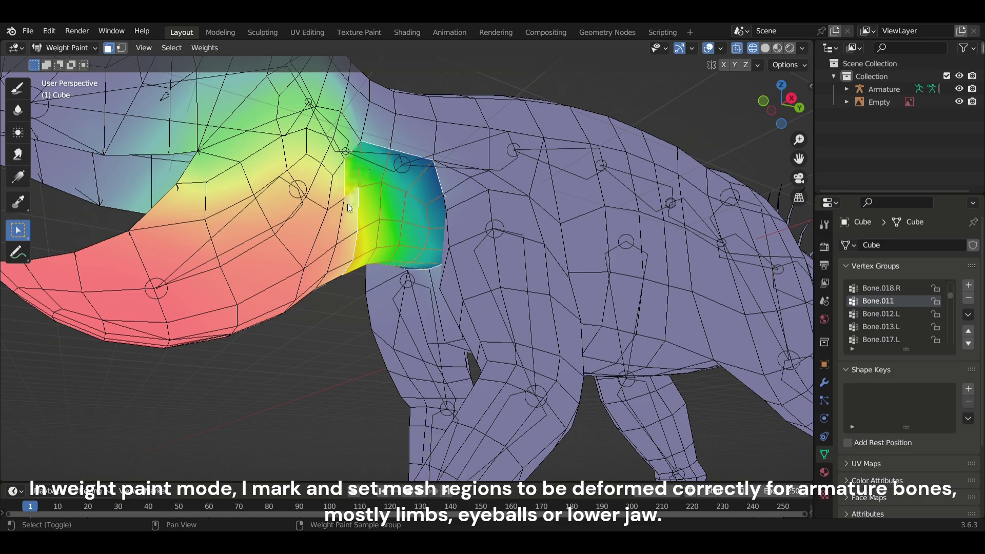
middle_drag(462, 308, 705, 350)
click(881, 327)
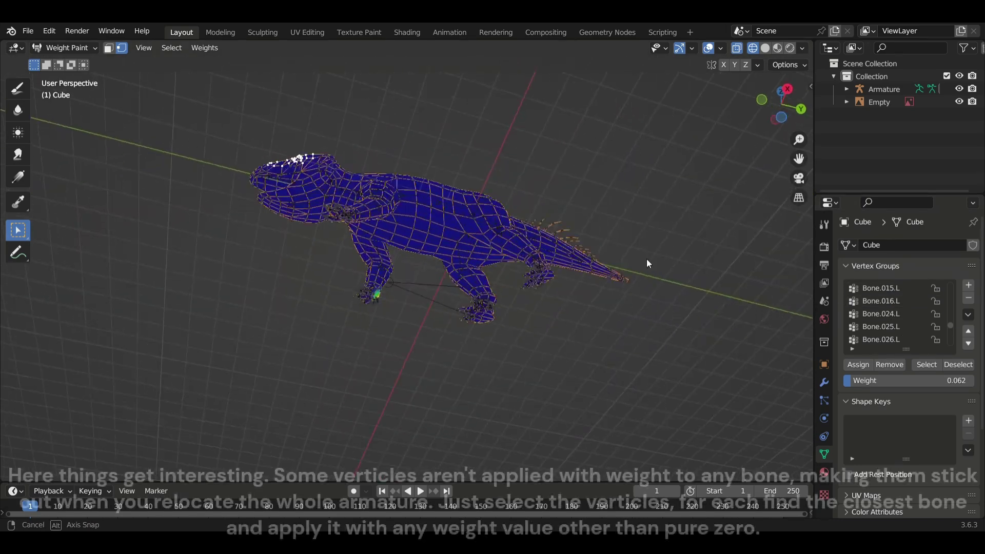
mouse_move(646, 263)
middle_down()
mouse_move(602, 333)
mouse_move(651, 331)
mouse_move(119, 338)
mouse_move(776, 342)
mouse_move(645, 330)
mouse_move(632, 280)
mouse_move(590, 328)
middle_up()
Move the whole rig up in Pose Mode to expose stray vertices, then return to Object Mode.
click(64, 48)
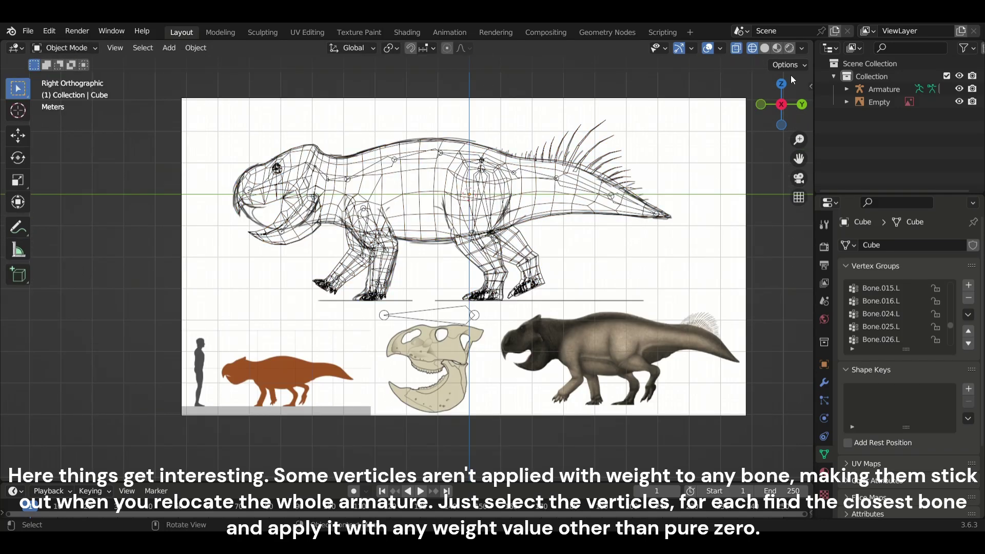
click(882, 92)
click(64, 47)
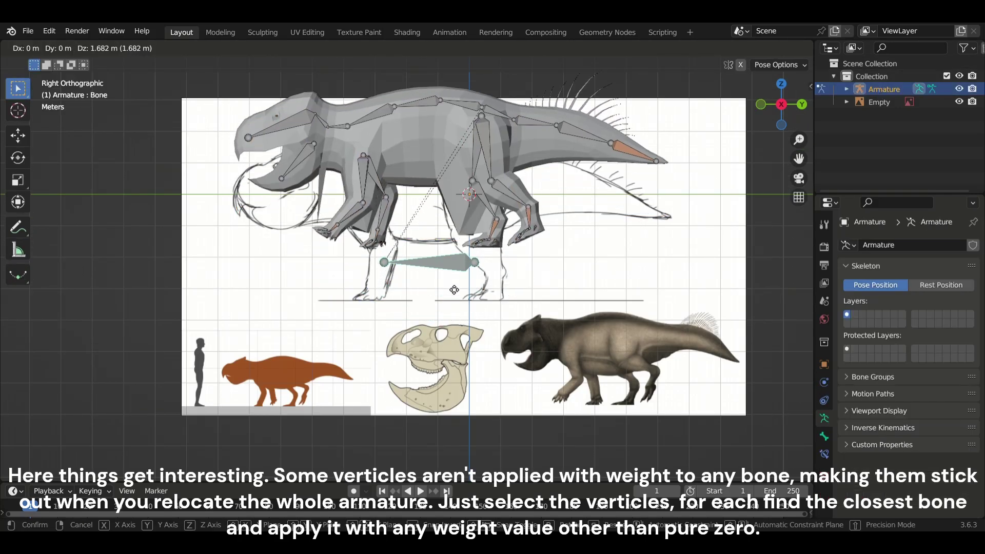
click(459, 294)
click(71, 63)
Put the dinosaur body mesh into Weight Paint mode.
mouse_move(82, 72)
middle_down()
mouse_move(253, 231)
mouse_move(511, 255)
middle_up()
scroll(515, 337, up, 5)
scroll(544, 174, up, 3)
click(543, 173)
click(64, 48)
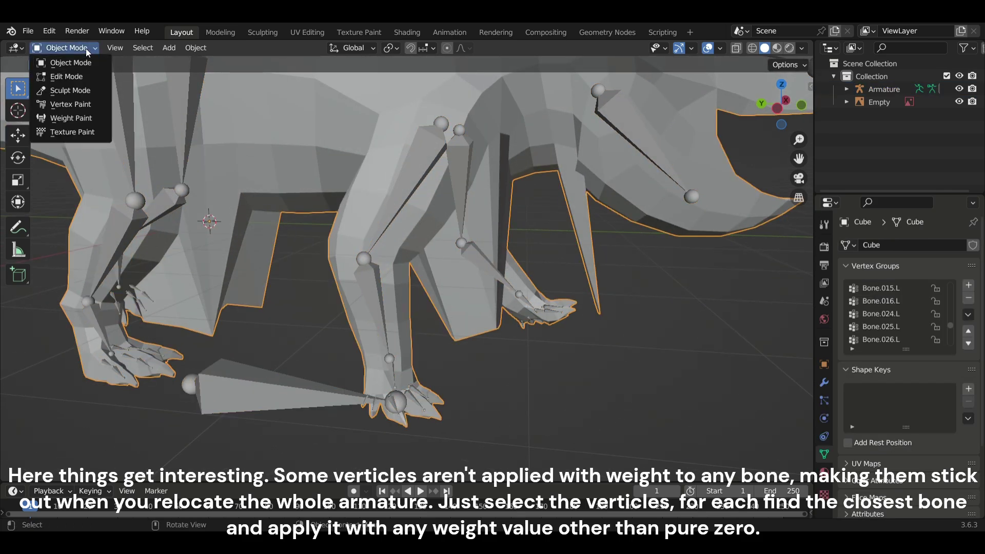
click(56, 118)
Inspect several bone groups' weights, including a spine bone, from below the body.
mouse_move(744, 115)
middle_down()
mouse_move(694, 324)
mouse_move(611, 210)
middle_up()
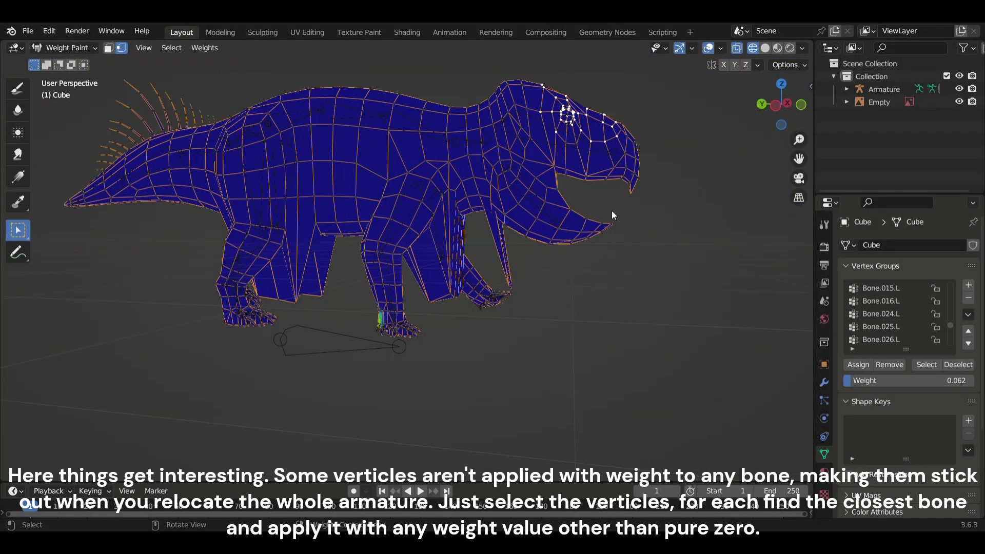
scroll(909, 317, up, 5)
click(909, 317)
scroll(909, 317, up, 4)
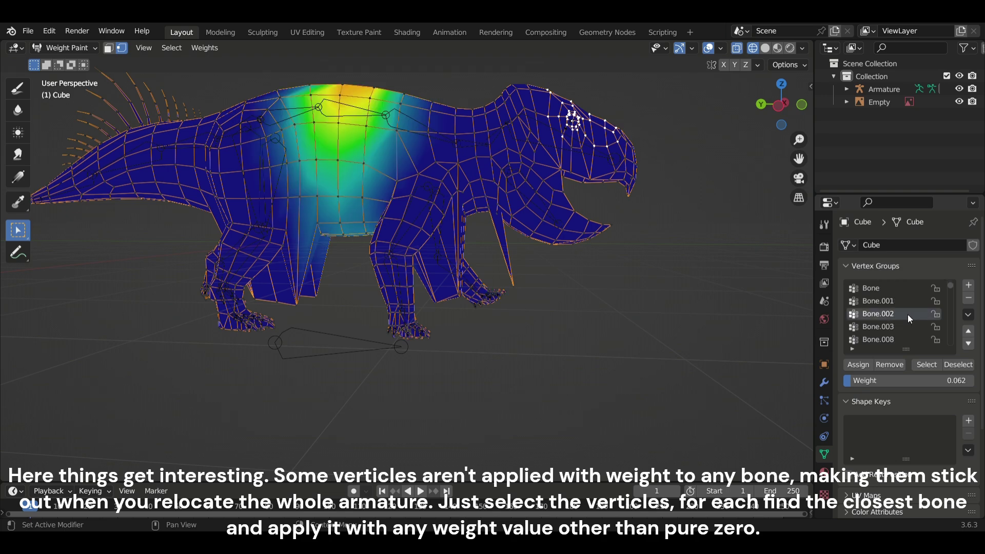
click(897, 326)
middle_drag(641, 327, 598, 326)
scroll(597, 326, up, 5)
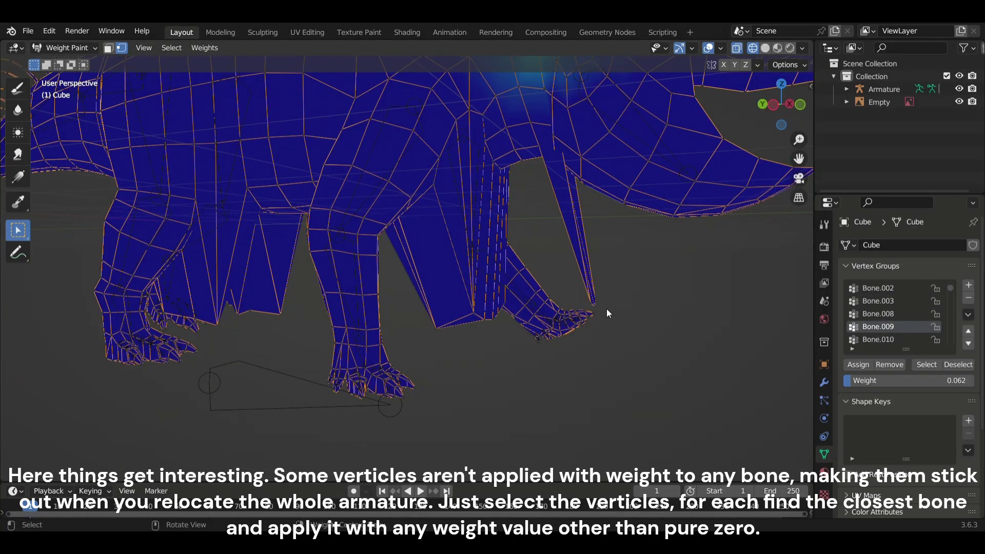
mouse_move(790, 366)
middle_down()
mouse_move(714, 344)
mouse_move(442, 342)
mouse_move(634, 313)
mouse_move(610, 276)
mouse_move(629, 341)
mouse_move(626, 303)
mouse_move(544, 282)
middle_up()
Select the stray belly-edge vertices and try the Bone.003 and Bone.001 groups.
middle_drag(504, 223, 496, 221)
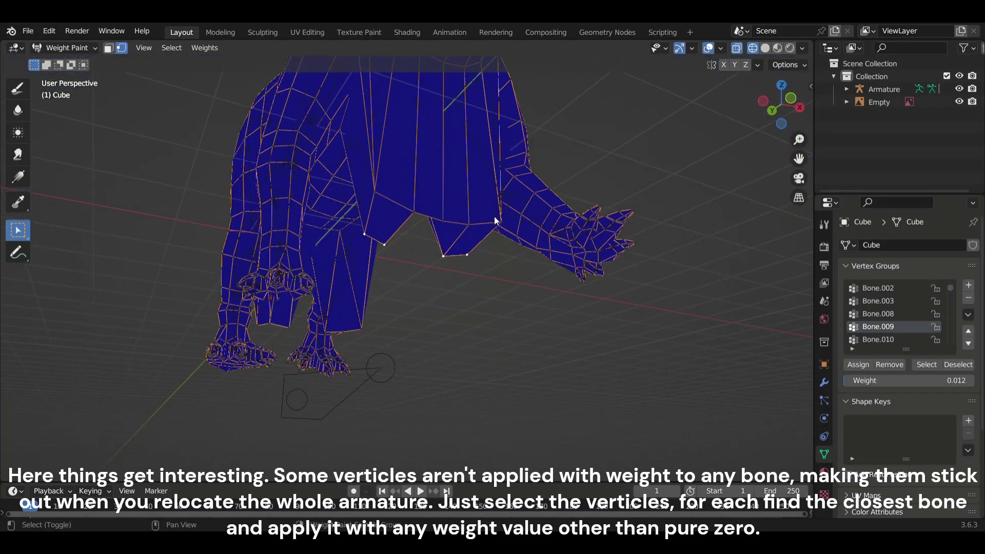
click(878, 301)
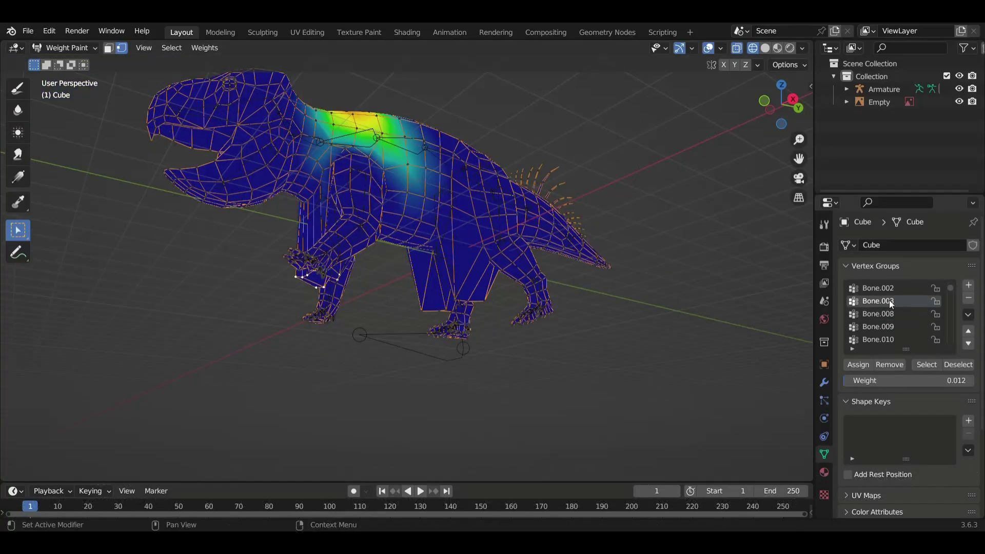
mouse_move(718, 367)
middle_down()
mouse_move(598, 371)
mouse_move(699, 402)
mouse_move(510, 403)
mouse_move(559, 333)
mouse_move(549, 325)
mouse_move(446, 354)
mouse_move(855, 330)
middle_up()
scroll(540, 334, up, 4)
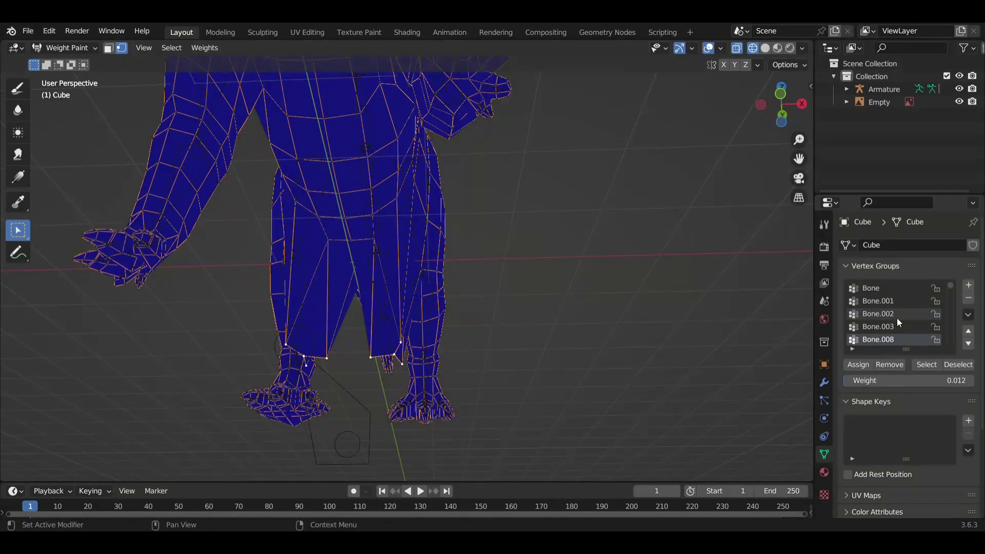
scroll(620, 302, down, 5)
middle_drag(620, 301, 769, 308)
click(878, 301)
mouse_move(855, 306)
middle_down()
mouse_move(433, 365)
mouse_move(695, 323)
mouse_move(749, 431)
mouse_move(576, 402)
middle_up()
Assign the belly vertices to a nearby bone at weight about 0.214, then set a smaller weight.
key(KP_3)
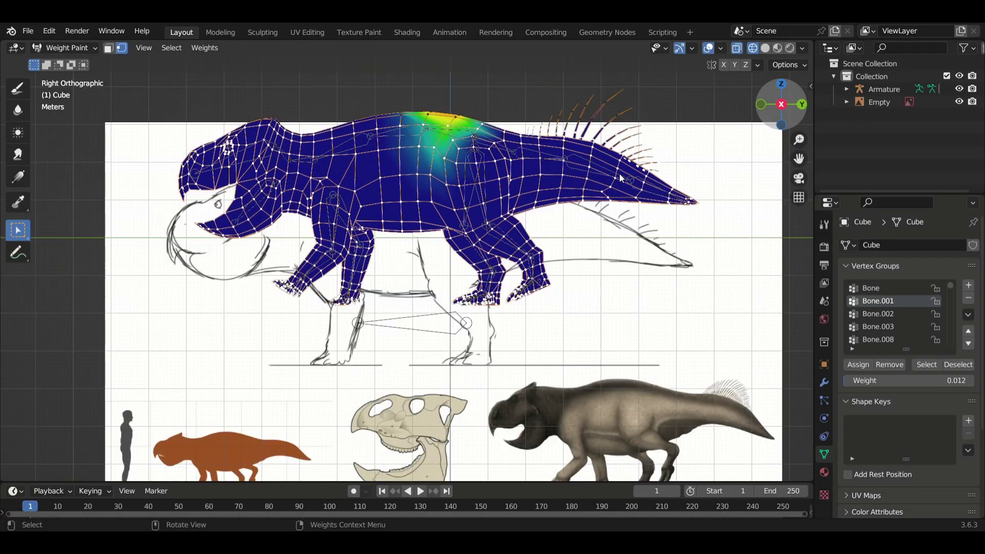
scroll(621, 178, up, 4)
click(893, 327)
scroll(893, 328, down, 4)
click(889, 302)
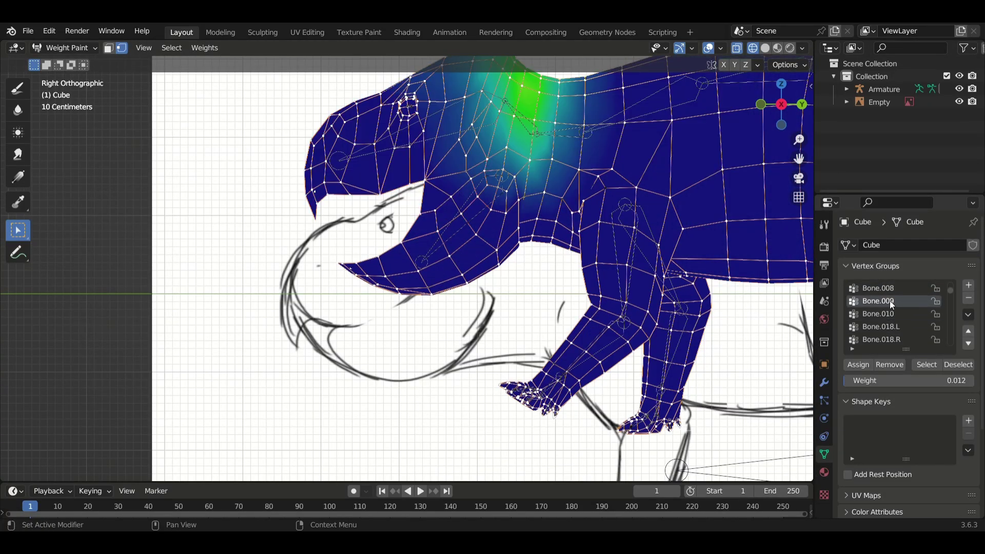
middle_drag(565, 307, 474, 325)
drag(867, 380, 887, 380)
click(893, 314)
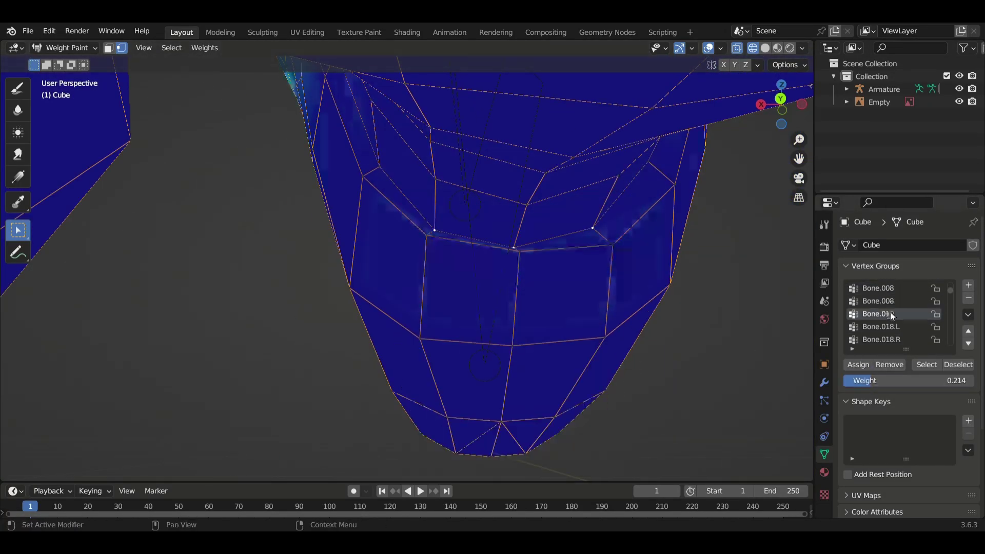
scroll(893, 316, down, 3)
middle_drag(589, 231, 513, 267)
drag(912, 380, 847, 380)
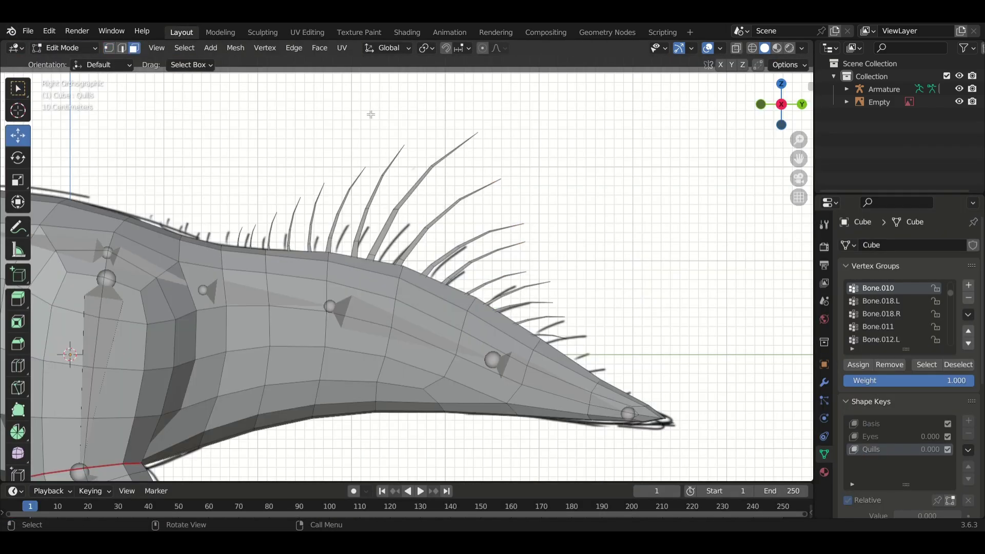
Rotate and shift the back quills so they lie flatter, fanning backward toward the tail.
key(r)
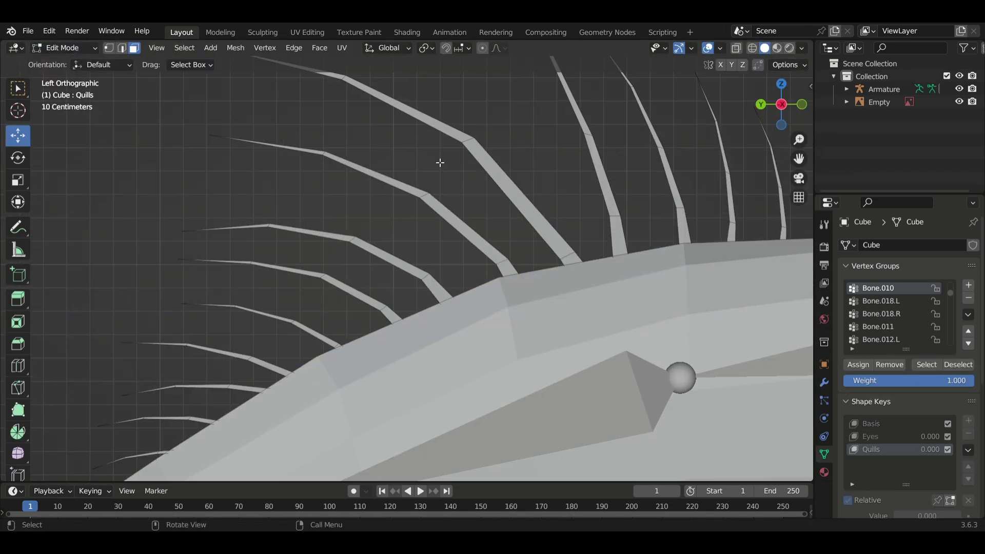
key(g)
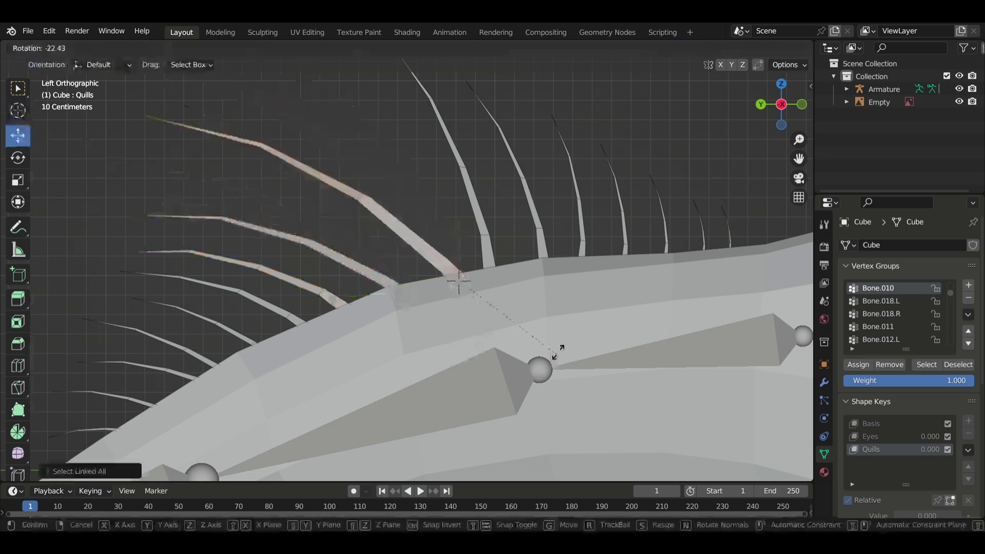
click(559, 350)
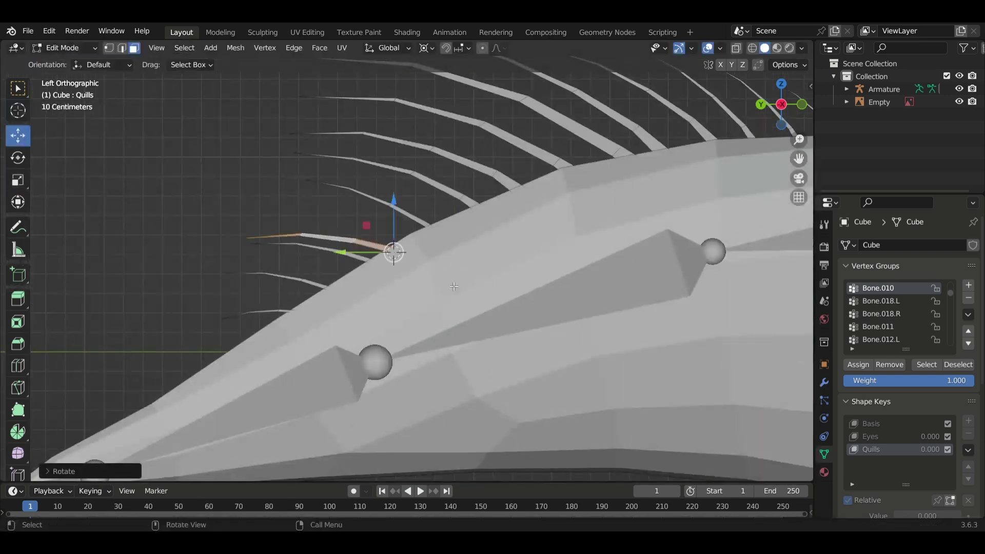
click(18, 136)
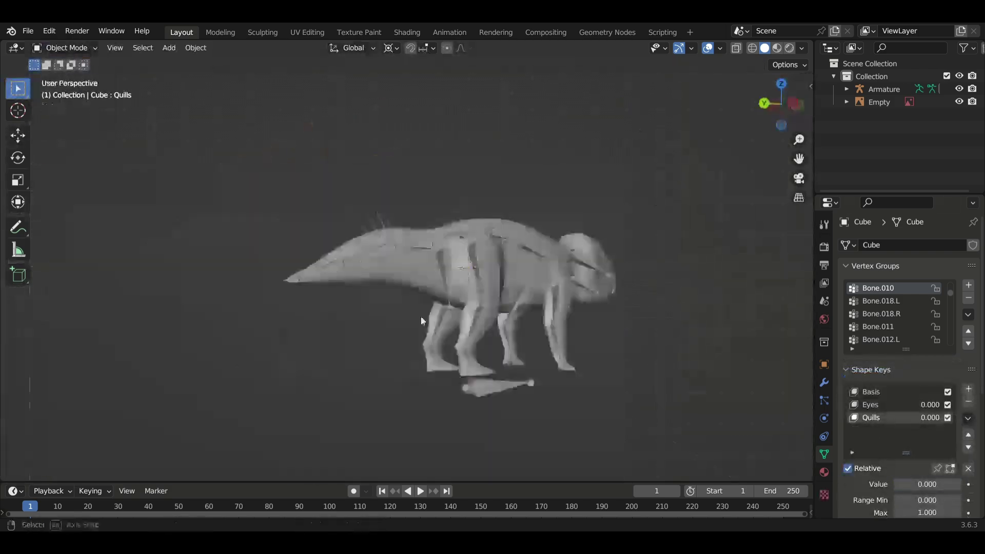
Leave Edit Mode for Object Mode through the interaction mode menu.
click(64, 48)
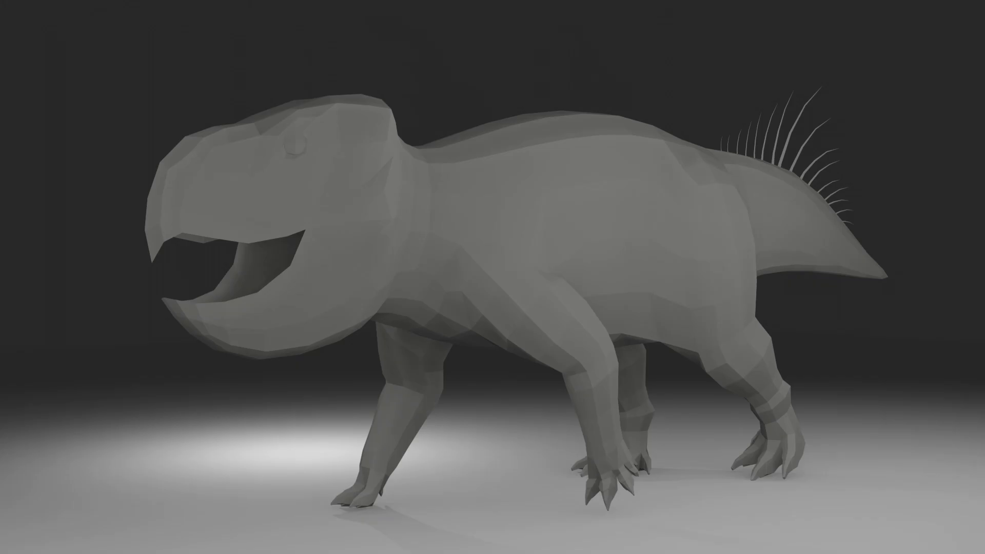